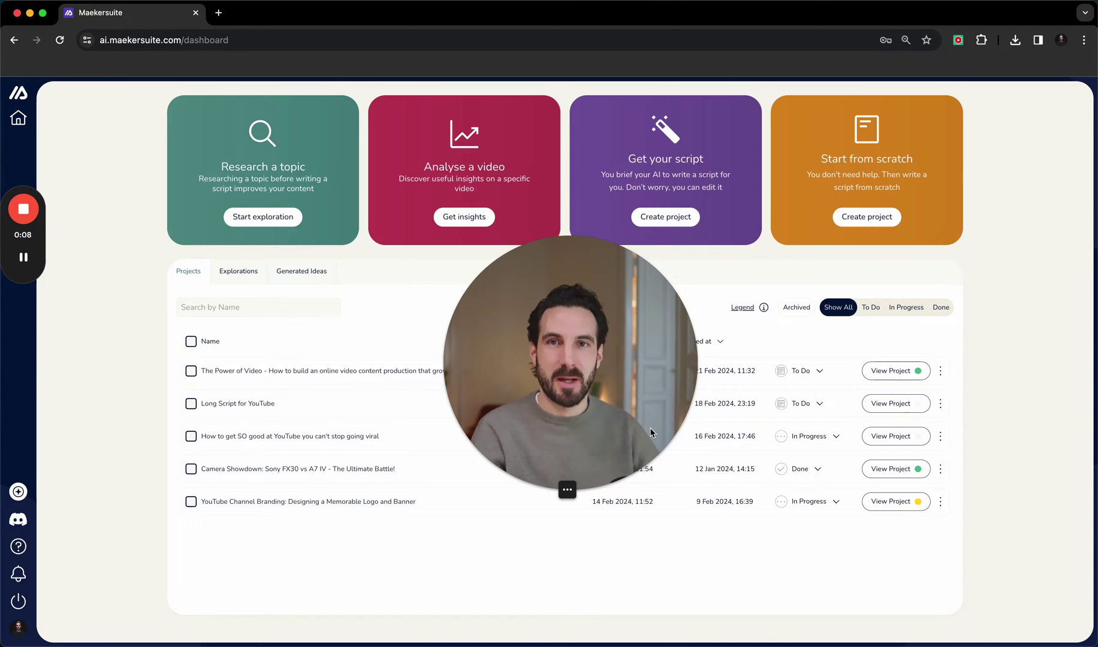
# - Preview the Topic Research and Video Analysis feature tiles on the dashboard, closing each dialog
pyautogui.moveTo(585, 387); pyautogui.dragTo(943, 511)
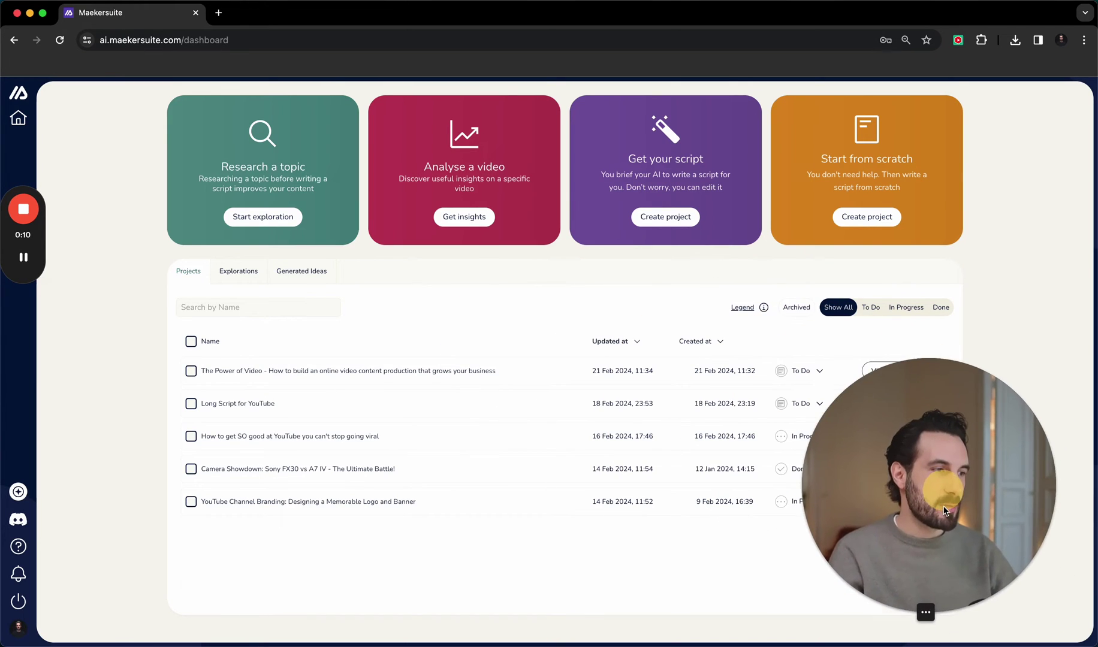
pyautogui.click(933, 614)
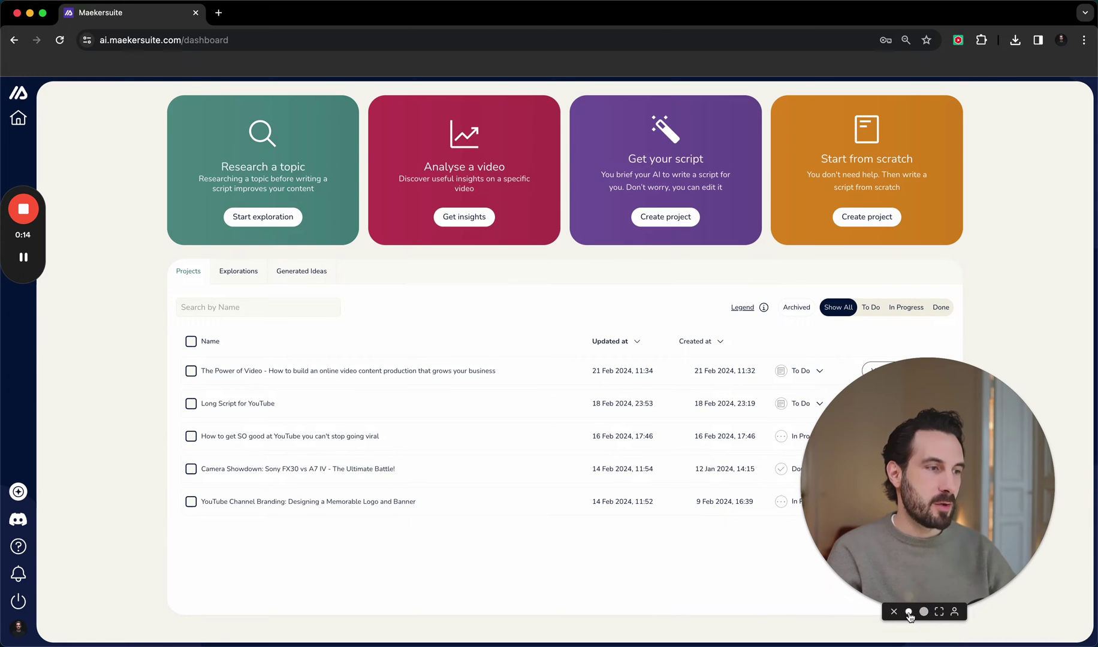
pyautogui.click(909, 615)
pyautogui.moveTo(895, 574); pyautogui.dragTo(1008, 579)
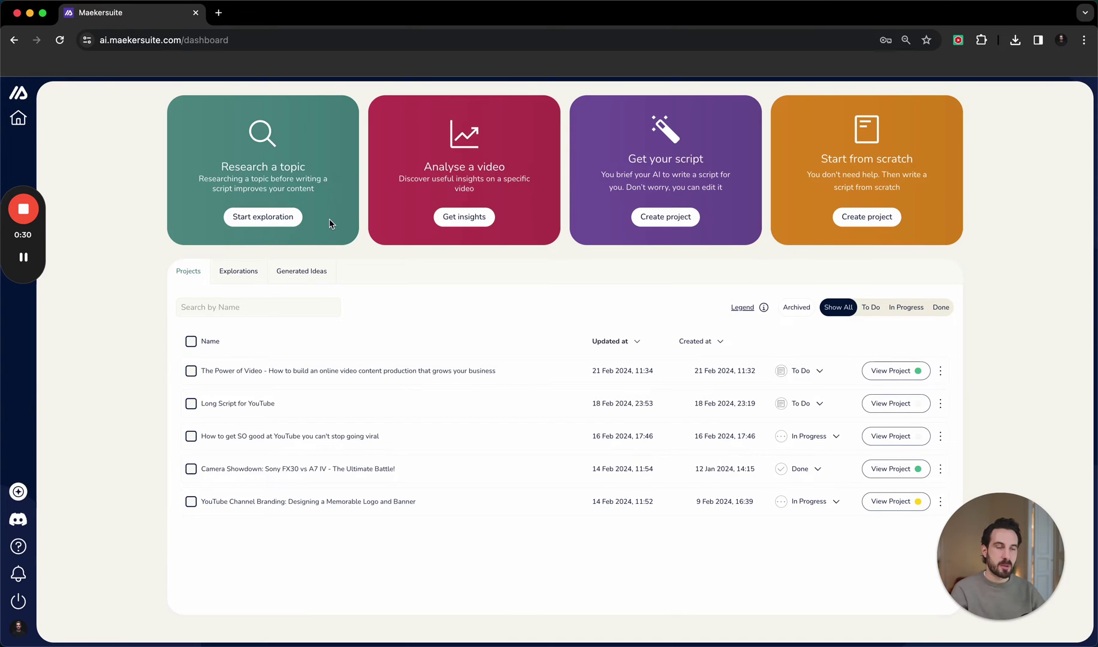
pyautogui.click(270, 220)
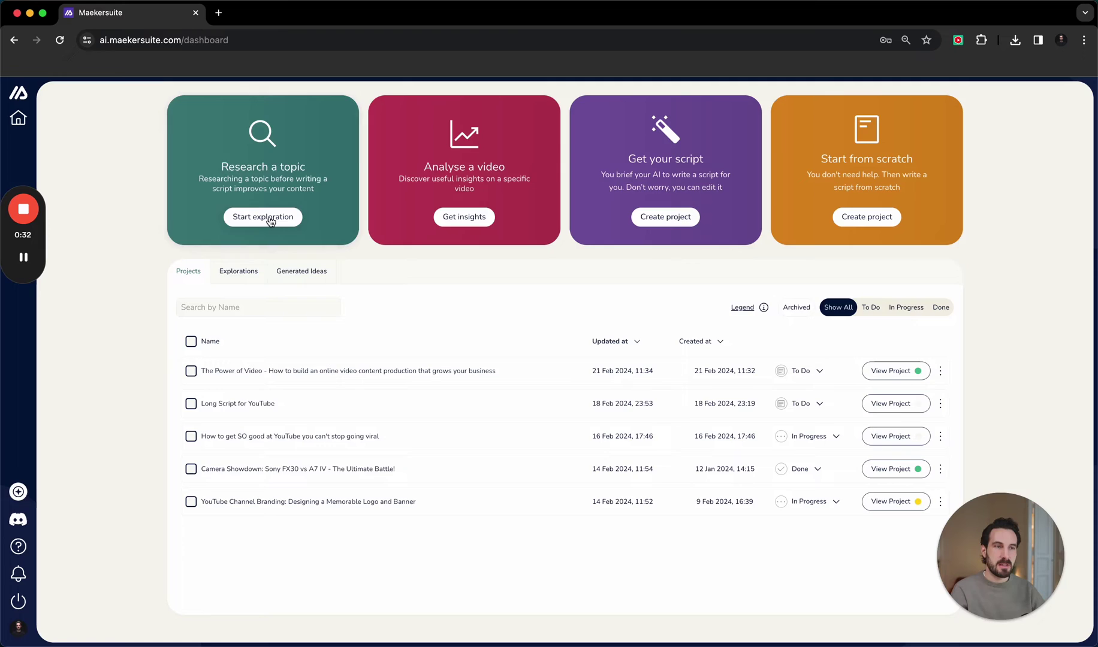
pyautogui.click(270, 220)
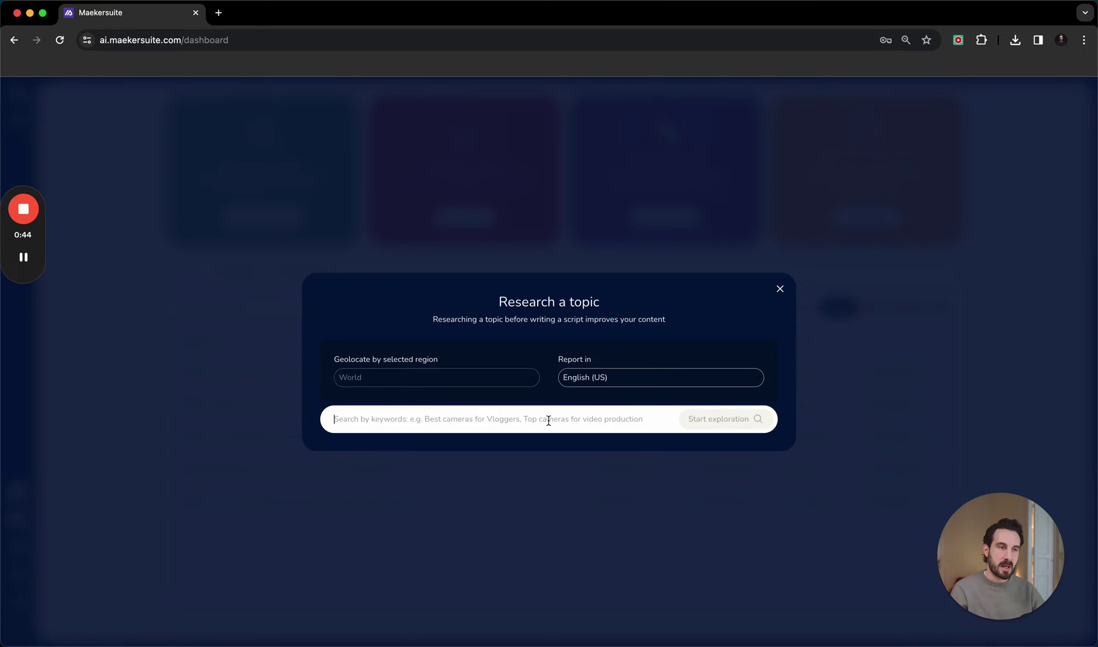
pyautogui.click(780, 290)
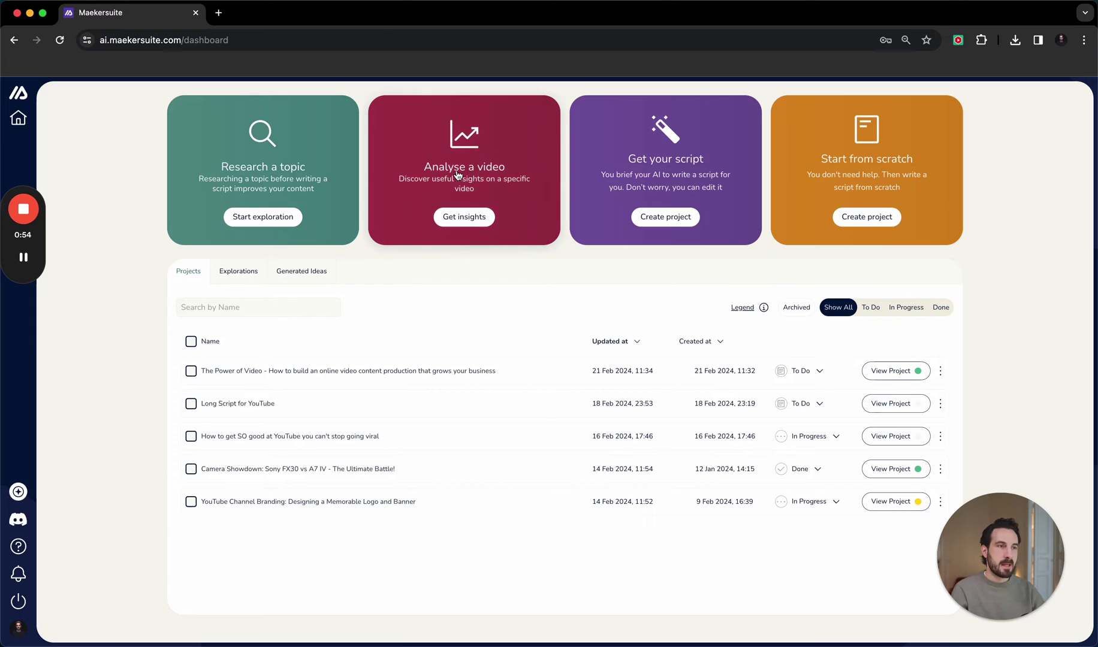
pyautogui.click(461, 218)
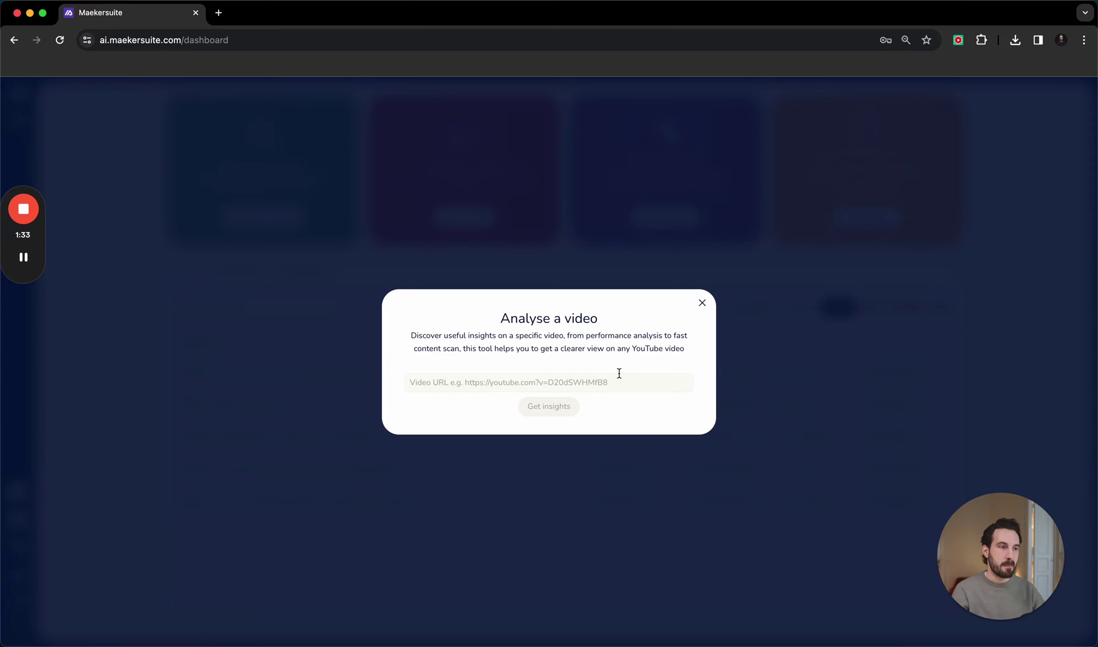
pyautogui.click(702, 304)
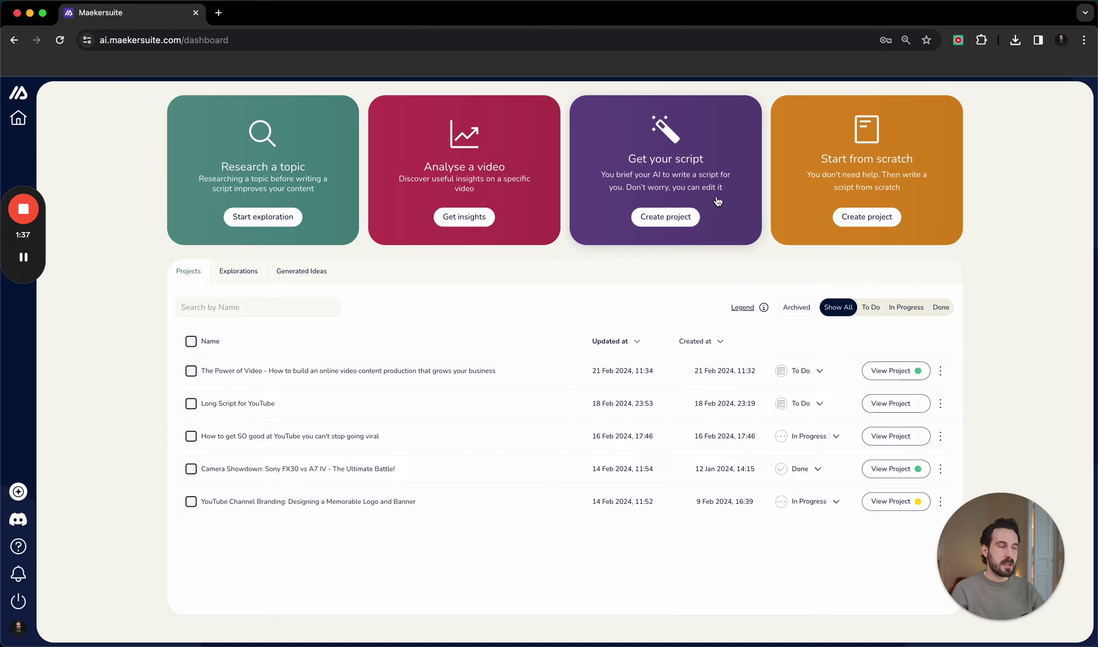
# - Start an AI-written script project, reviewing tone, Lead Generation goal, video content type, creator and audience fields
pyautogui.click(652, 217)
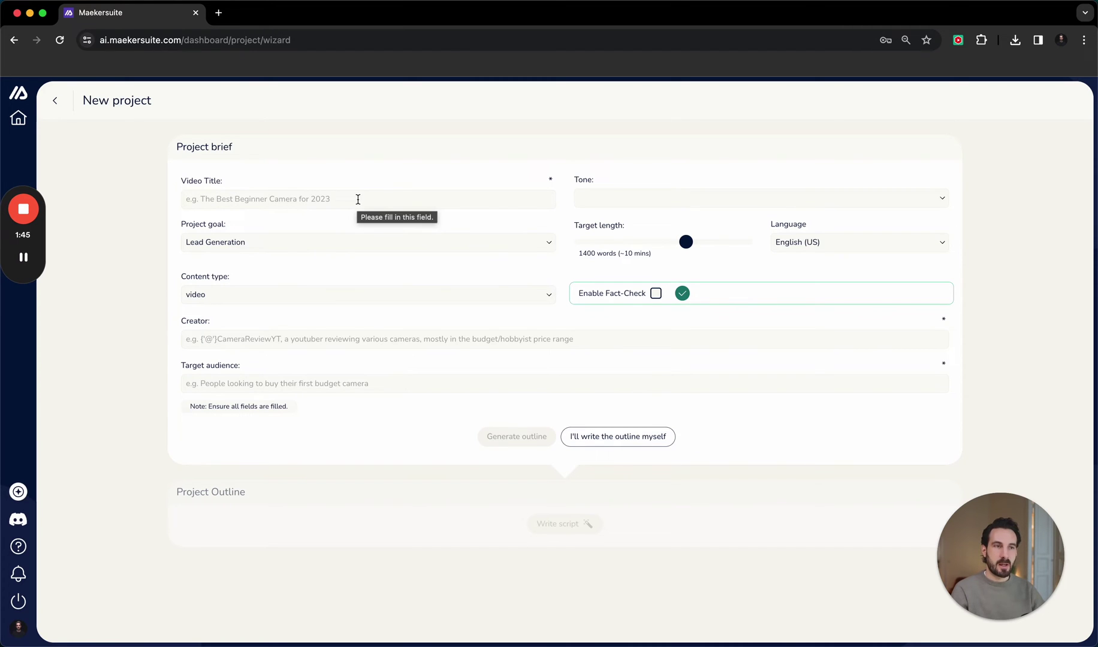
pyautogui.click(673, 194)
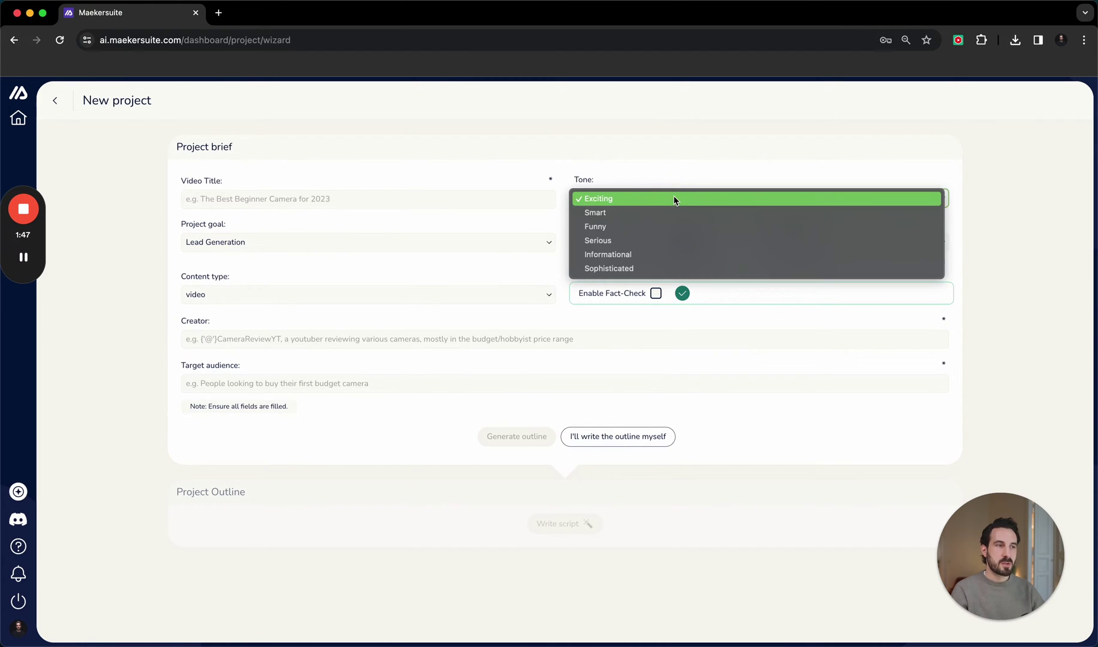
pyautogui.click(674, 185)
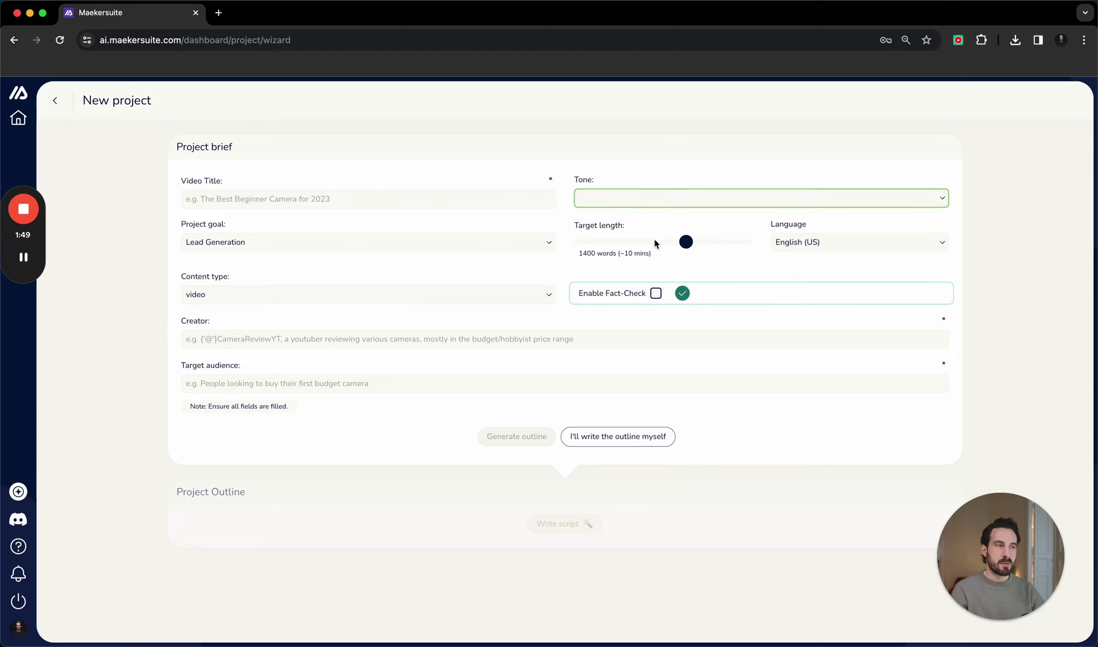
pyautogui.click(288, 244)
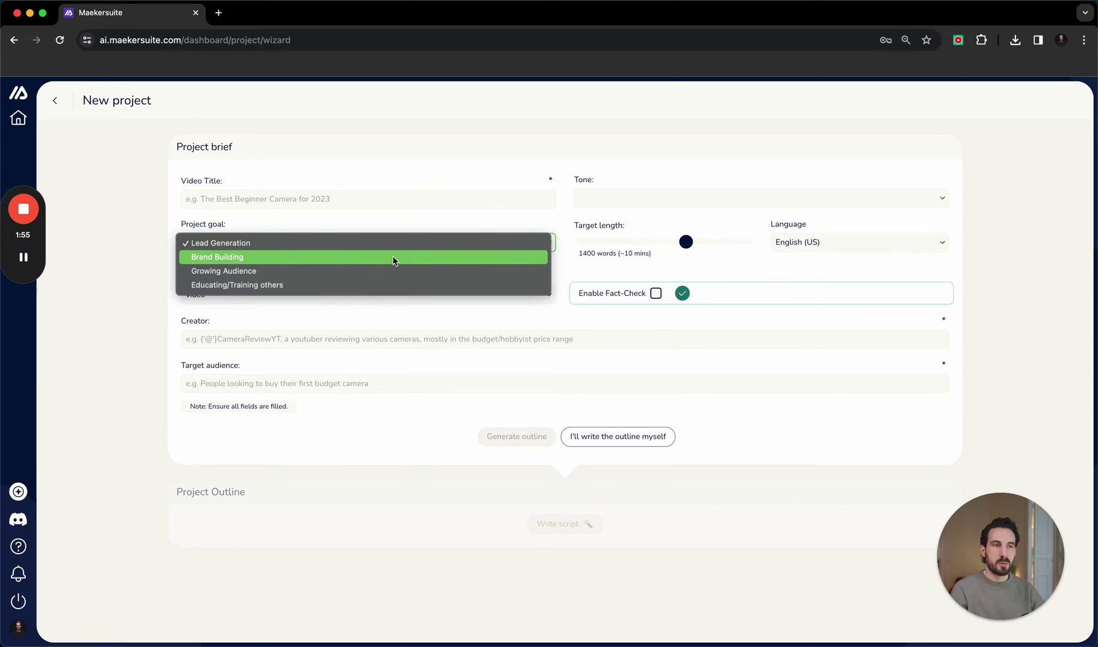
pyautogui.click(306, 244)
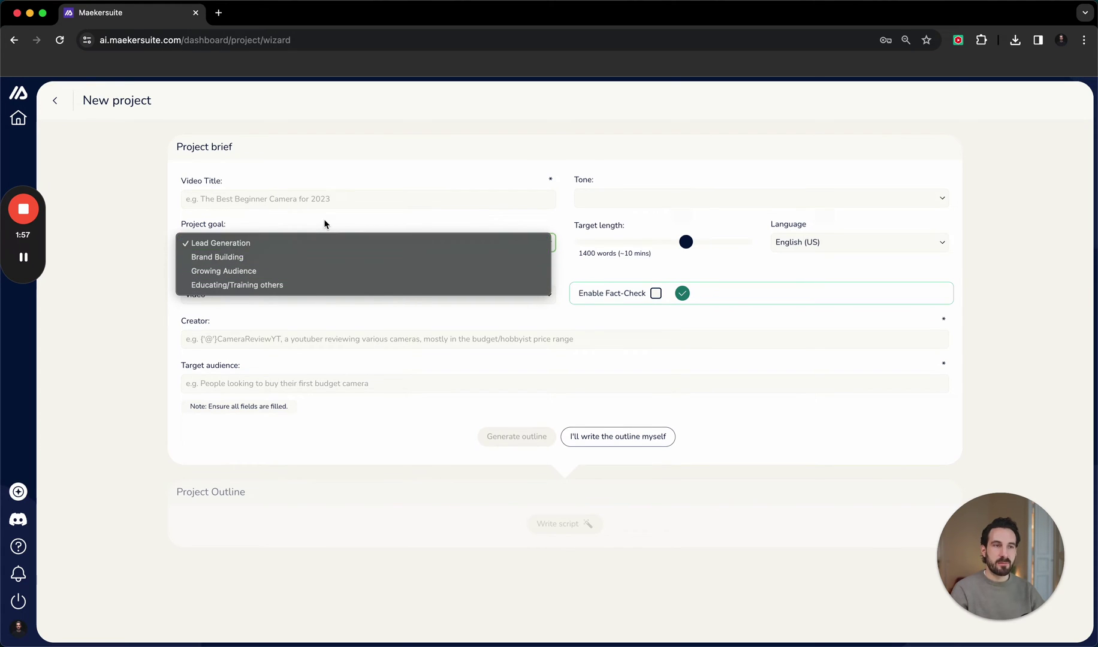
pyautogui.click(316, 292)
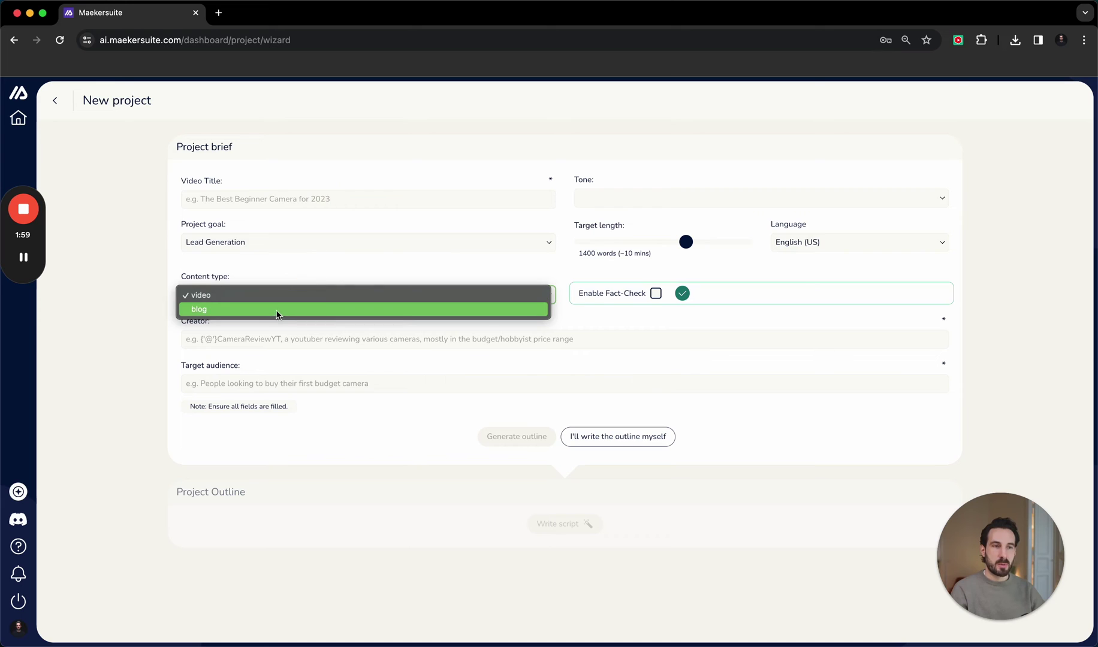
pyautogui.click(306, 254)
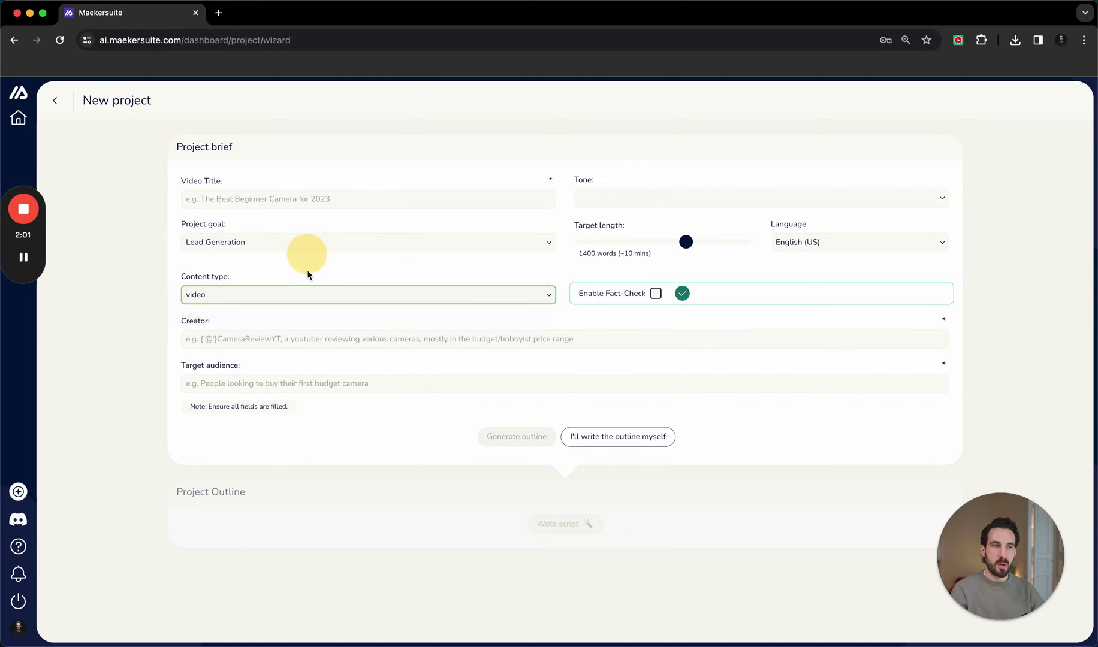
pyautogui.click(251, 338)
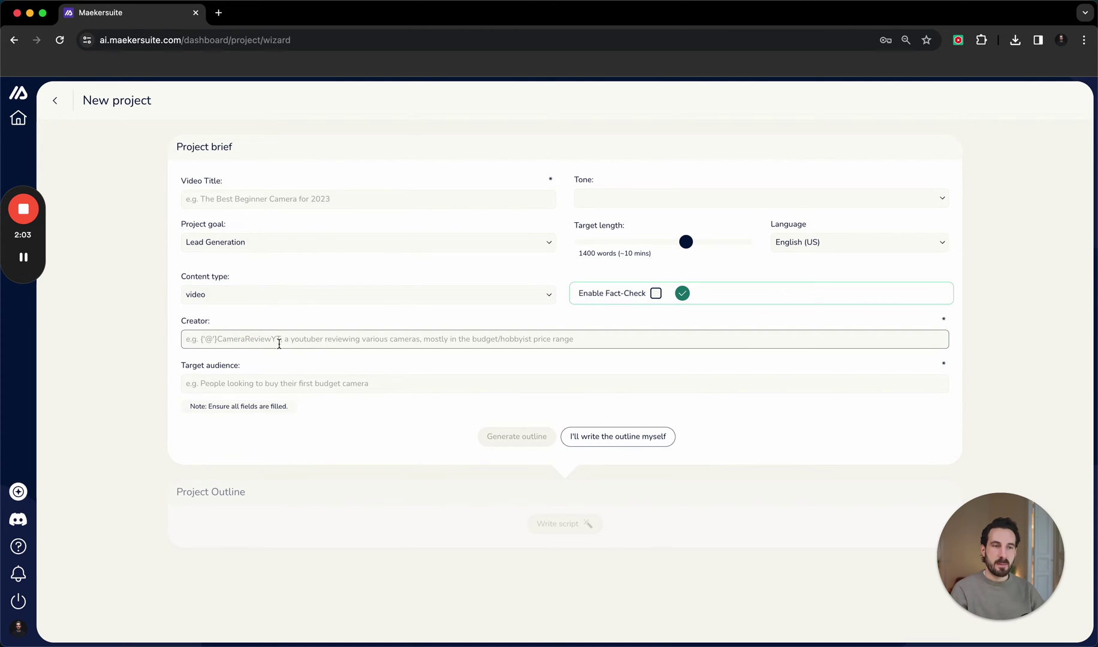
pyautogui.click(266, 383)
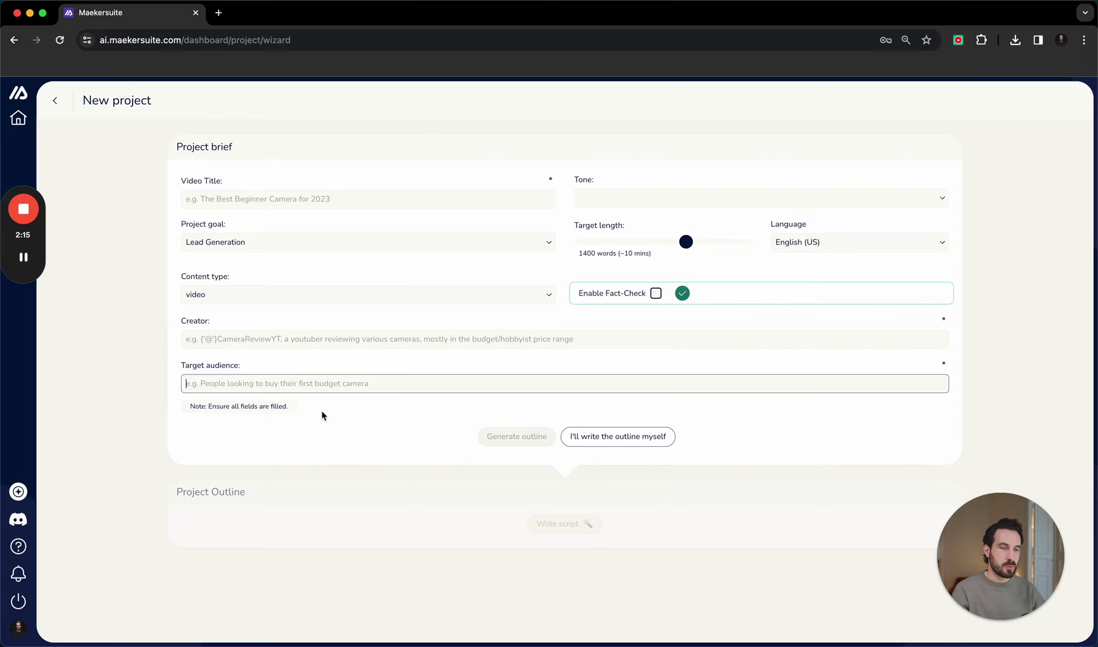
pyautogui.click(18, 117)
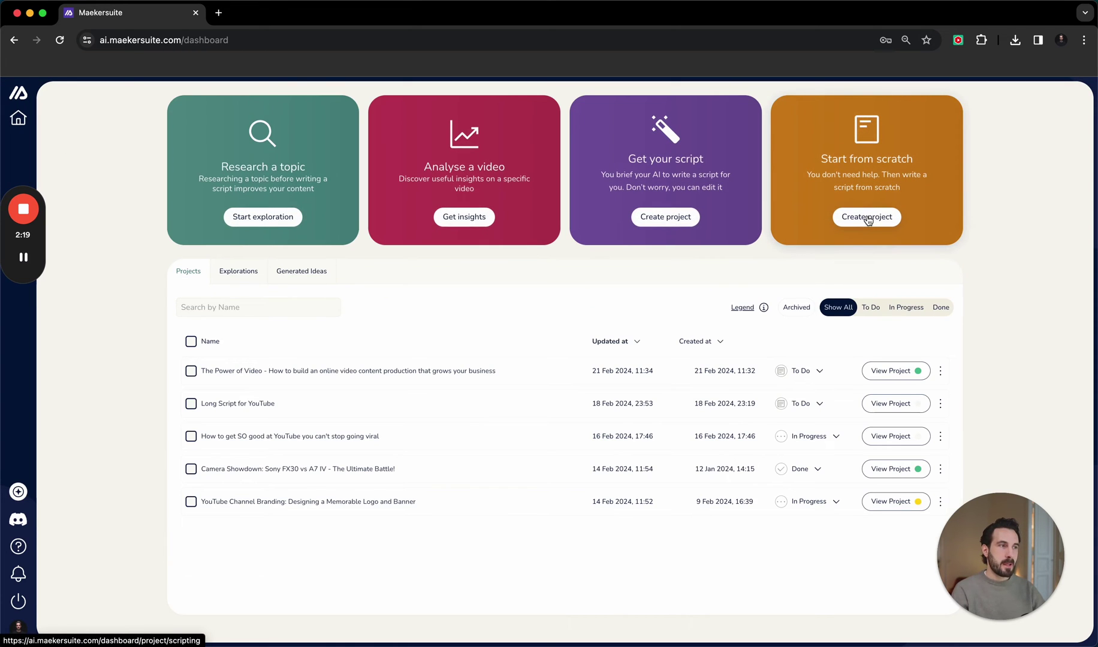
# - Start a from-scratch project and explore the script editor's AI starter options, instruction and body fields
pyautogui.click(868, 219)
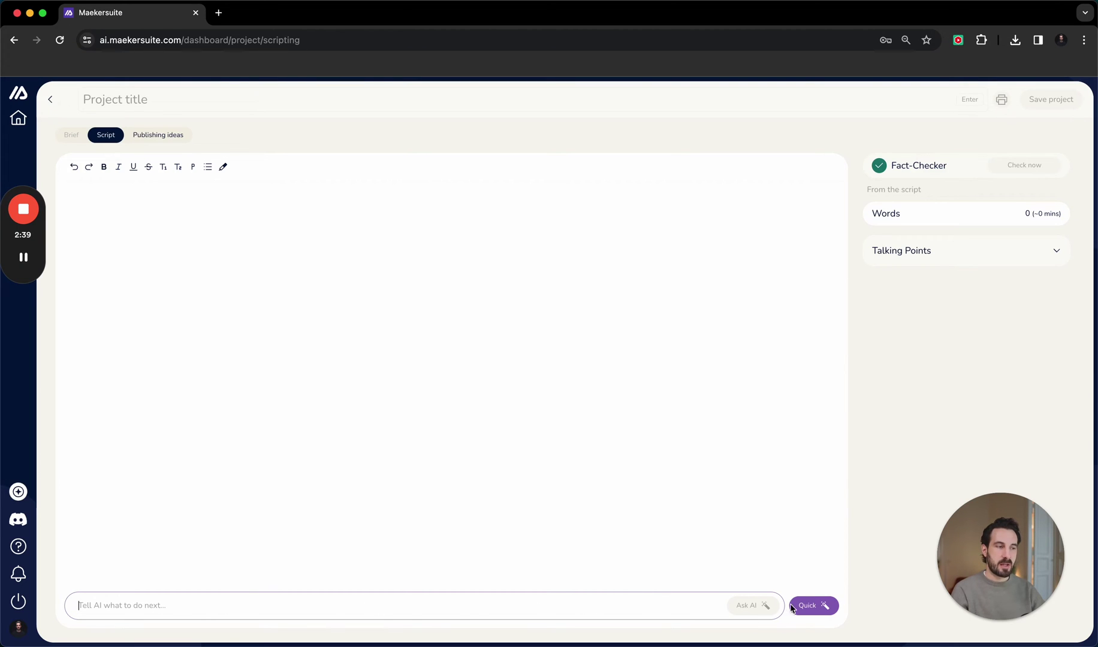
pyautogui.click(817, 607)
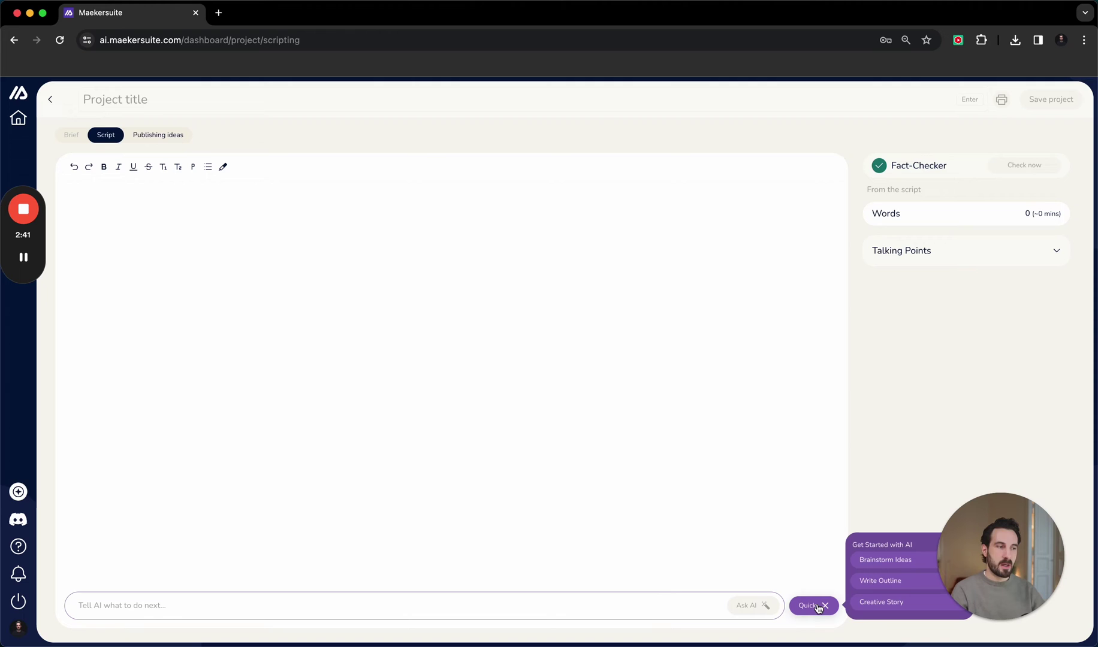
pyautogui.click(552, 607)
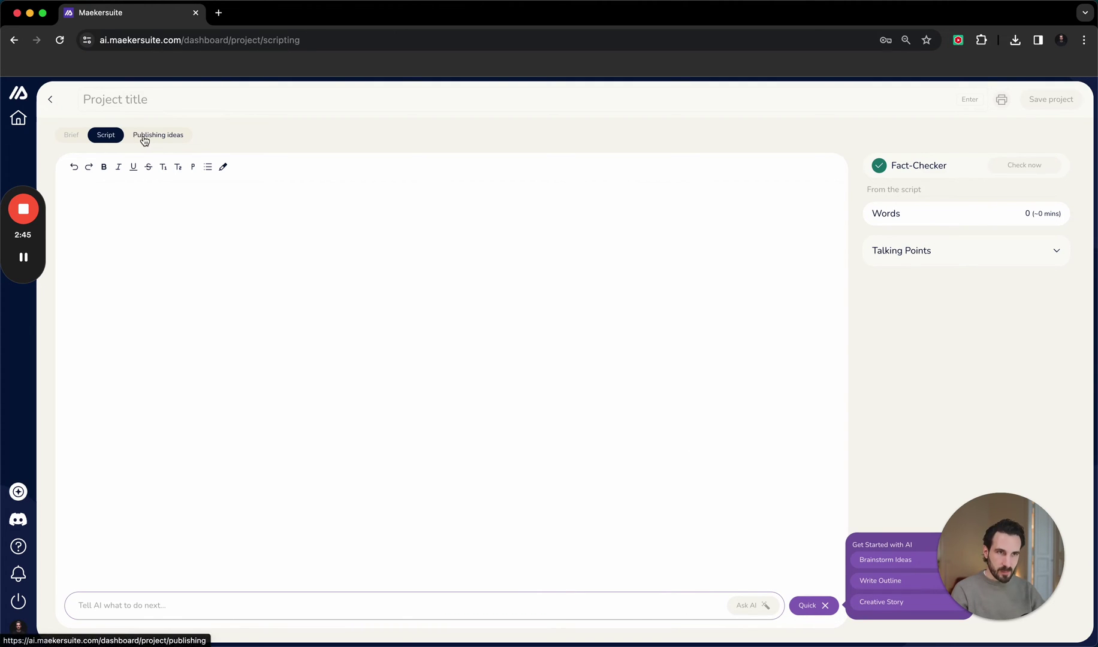
pyautogui.click(133, 192)
pyautogui.click(155, 387)
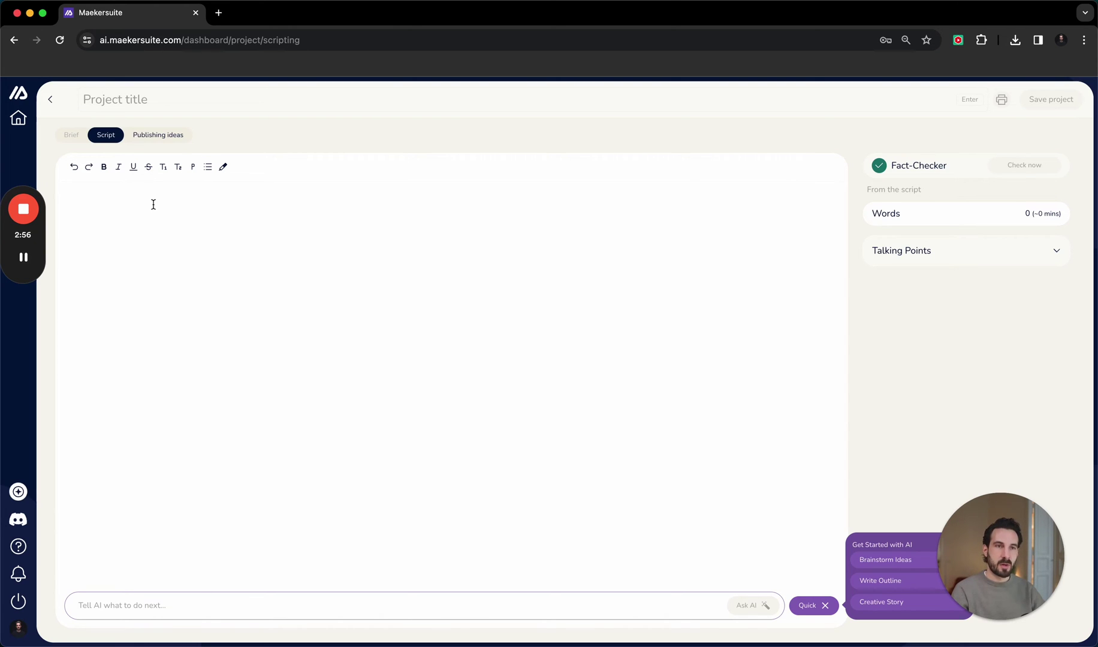
pyautogui.click(18, 118)
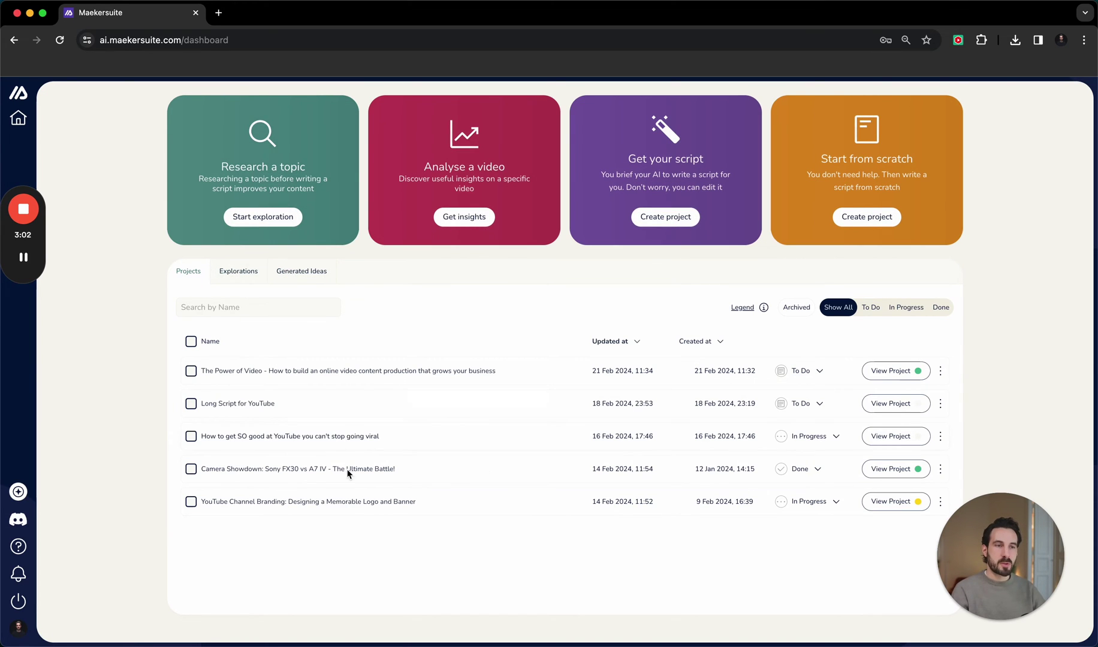
# - Browse the Exploration reports and Ideas lists, then view the available pricing plans
pyautogui.click(237, 270)
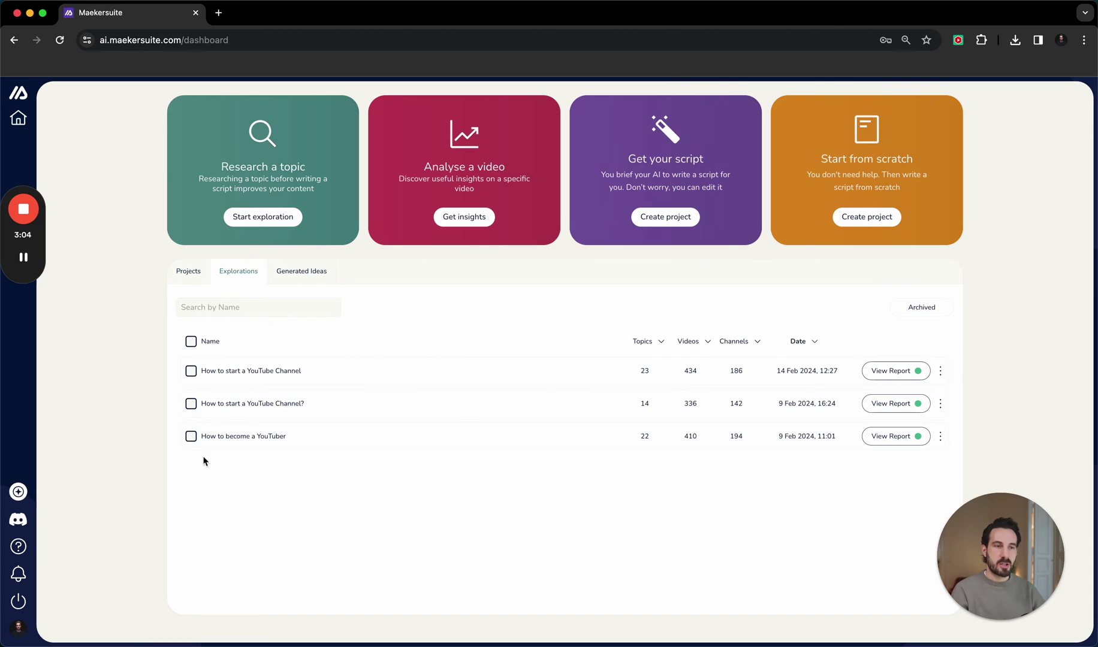
pyautogui.click(300, 273)
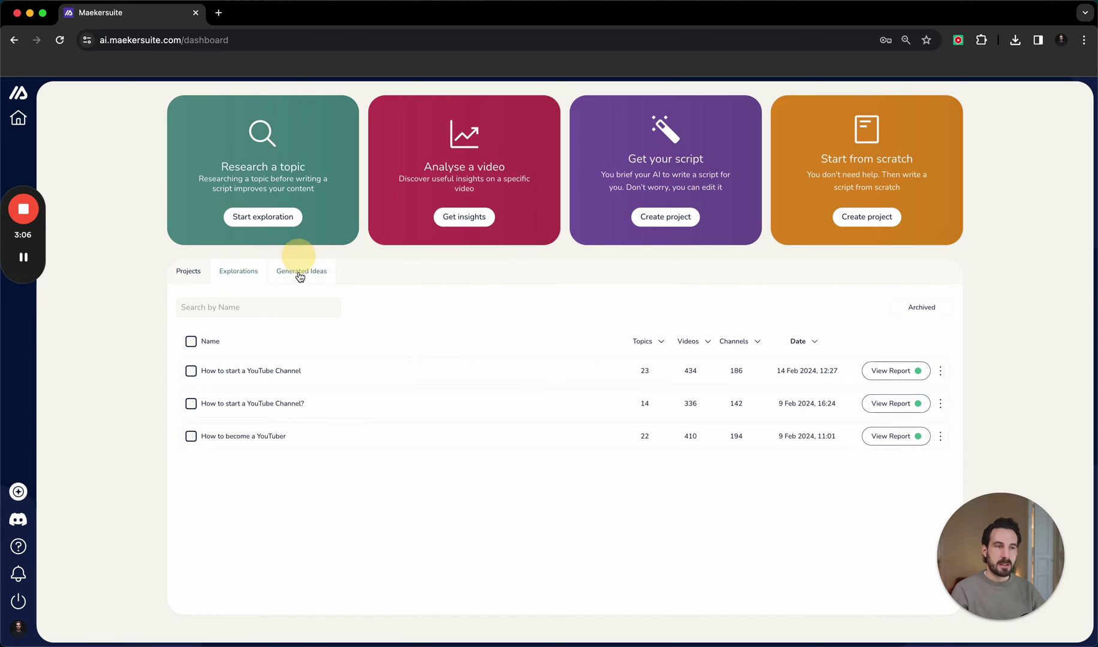
pyautogui.scroll(-1, 414, 483)
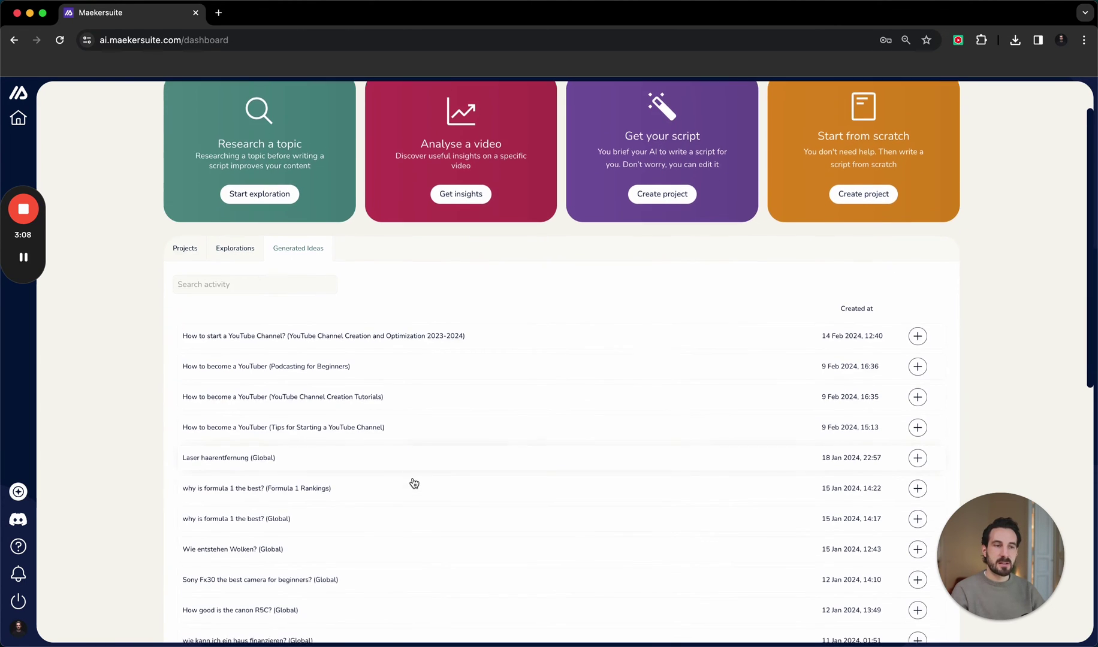
pyautogui.scroll(-1, 414, 483)
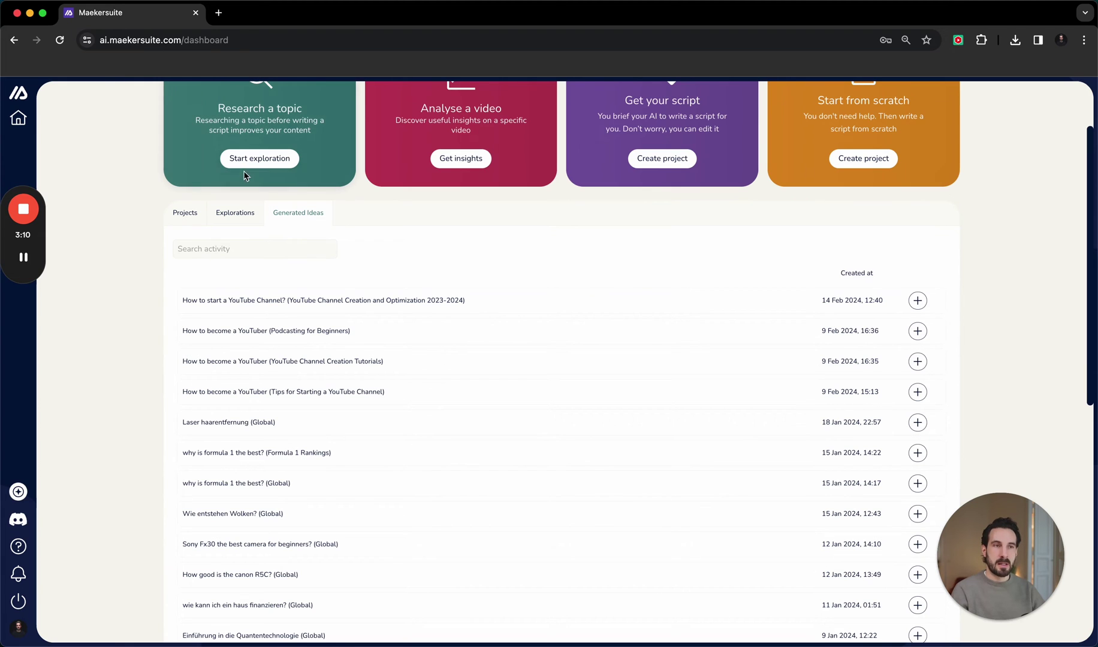
pyautogui.scroll(1, 441, 358)
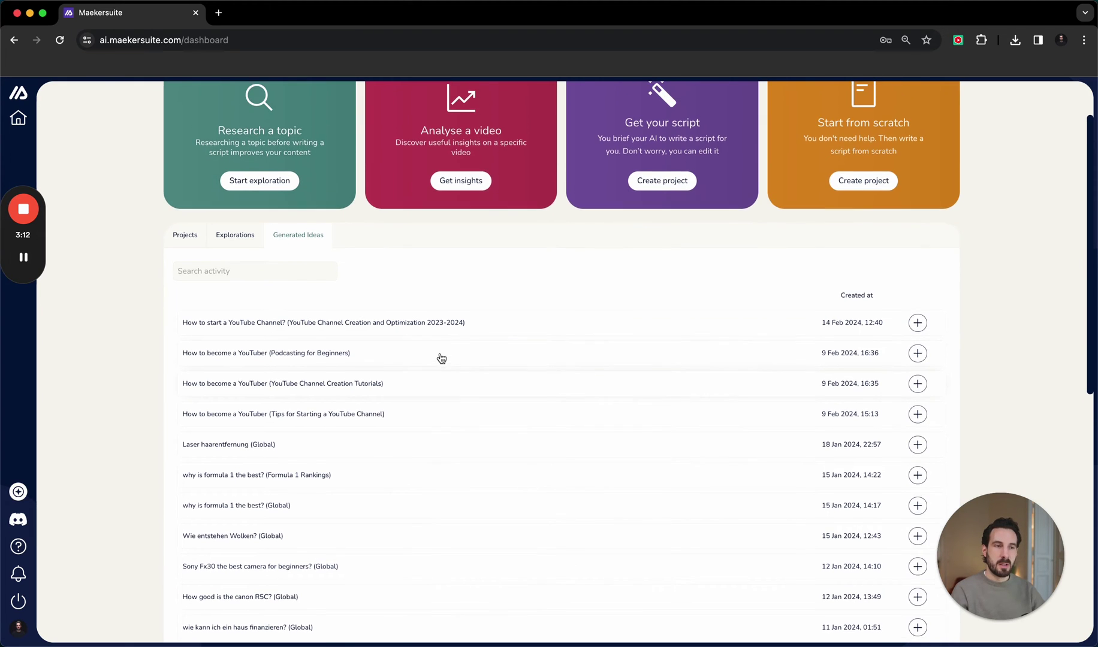
pyautogui.click(185, 245)
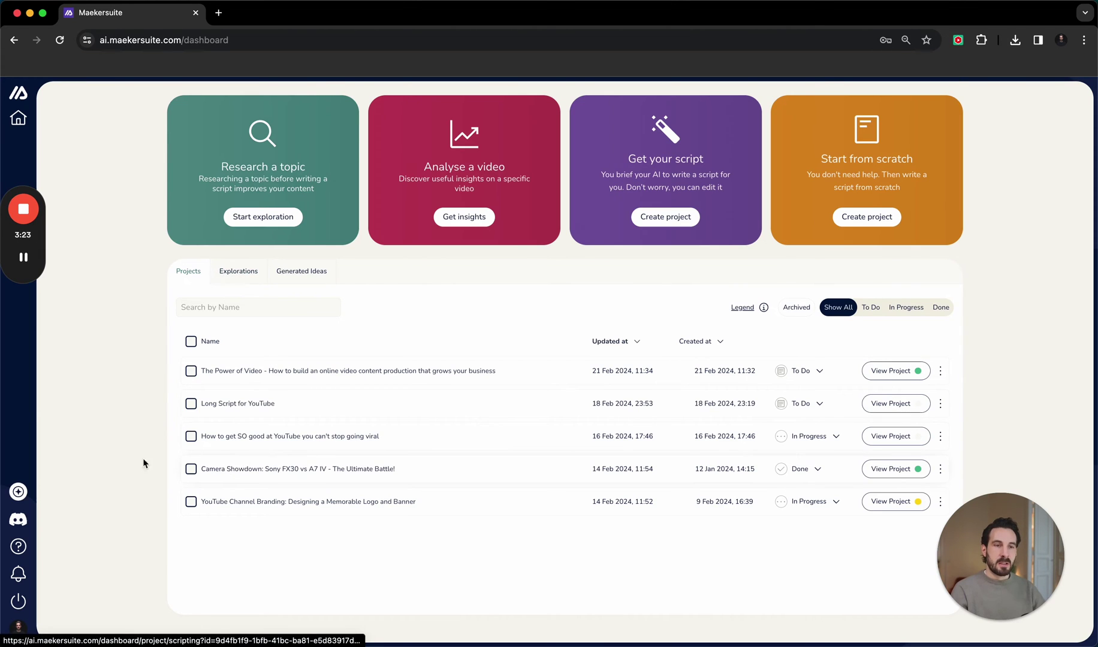
pyautogui.click(18, 492)
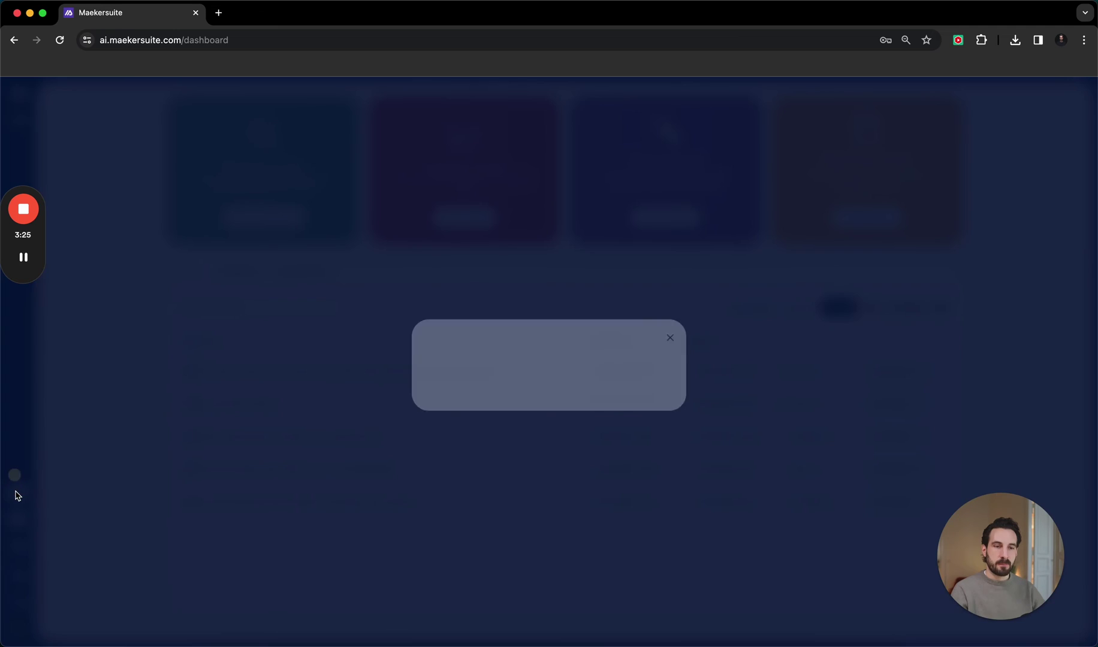
pyautogui.click(842, 234)
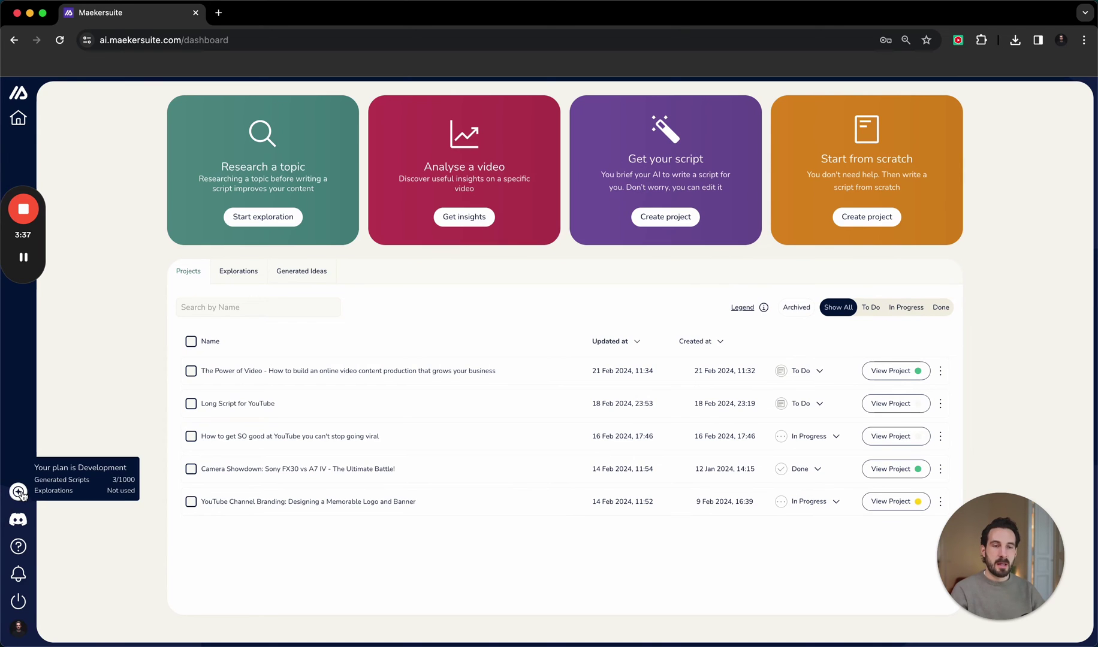
# - Check the help chat panel and the notifications panel from the sidebar
pyautogui.click(18, 546)
pyautogui.moveTo(1027, 535); pyautogui.dragTo(141, 528)
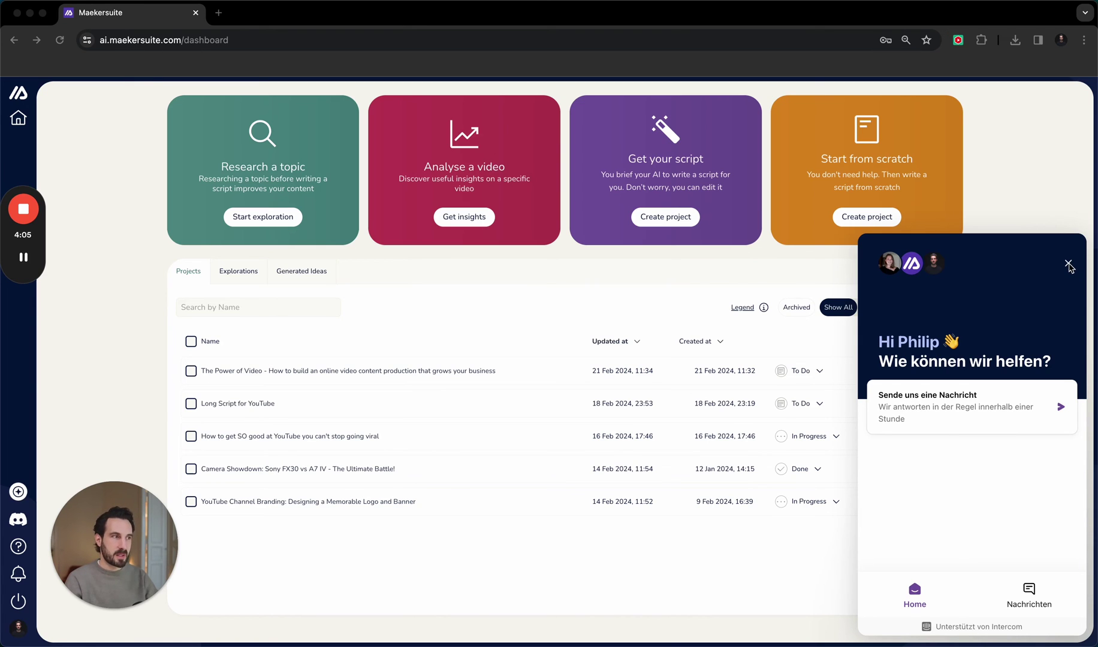
pyautogui.click(1068, 266)
pyautogui.click(1068, 263)
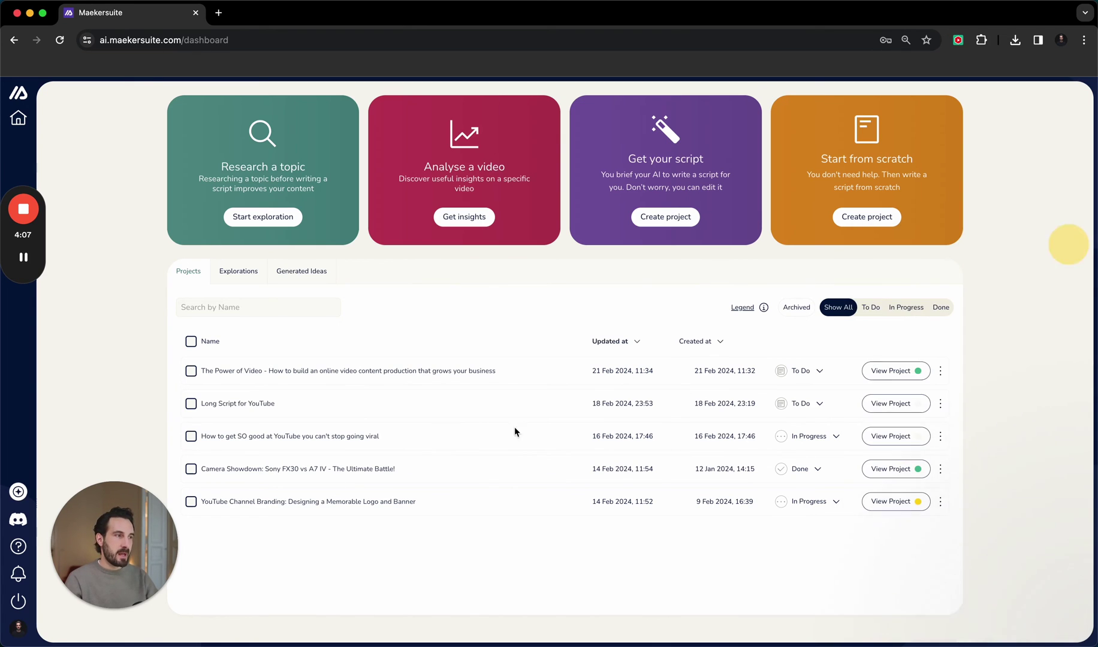
pyautogui.moveTo(120, 562)
pyautogui.mouseDown()
pyautogui.moveTo(1018, 546)
pyautogui.moveTo(1017, 568)
pyautogui.mouseUp()
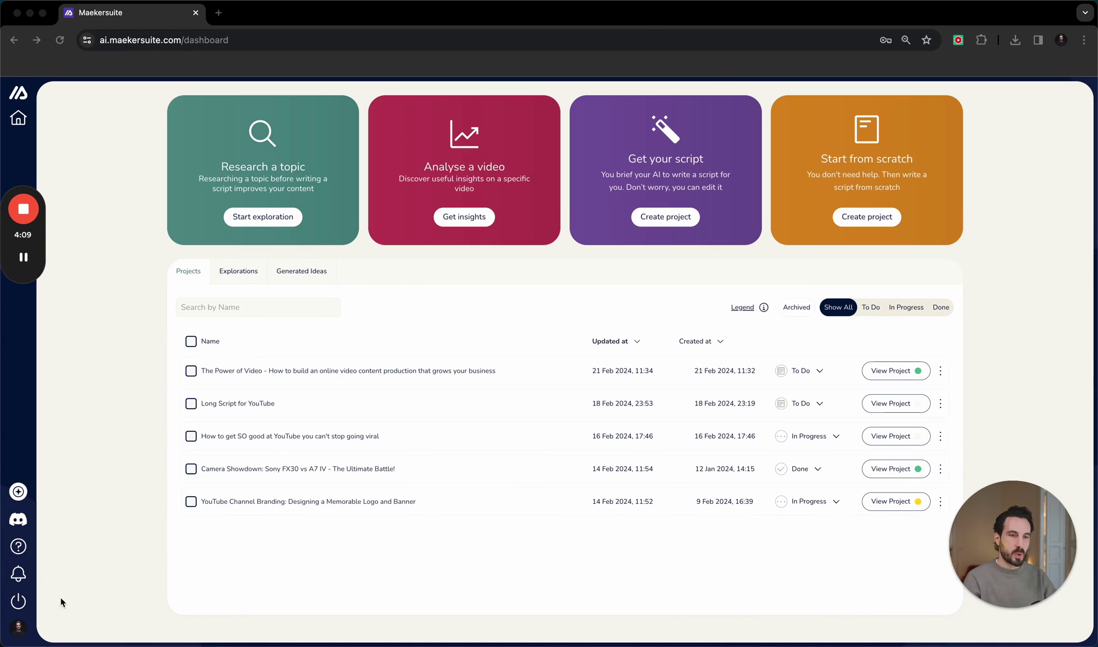
pyautogui.click(18, 574)
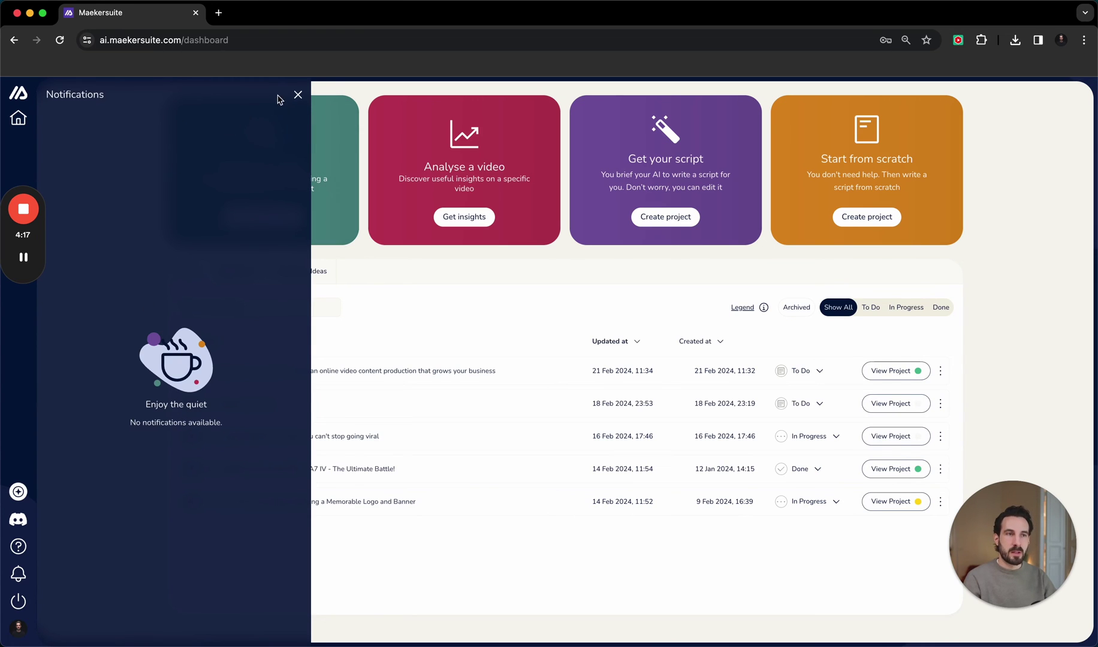
pyautogui.click(298, 95)
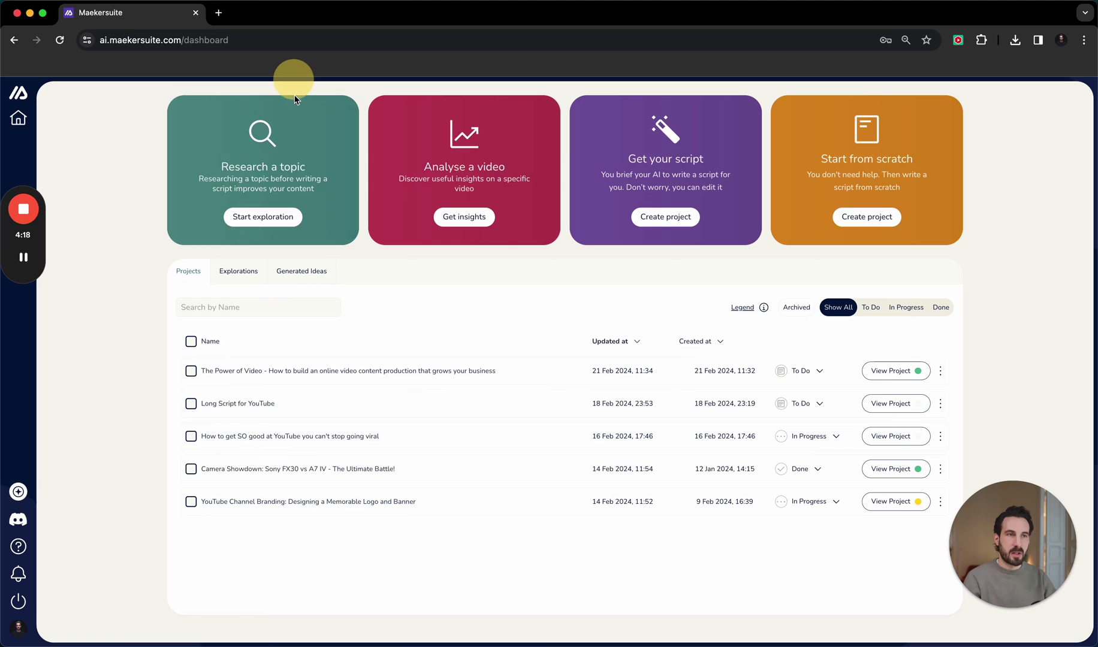
# - Review account settings, keeping GPT-3.5 as the default writing model, and return to the dashboard
pyautogui.click(18, 630)
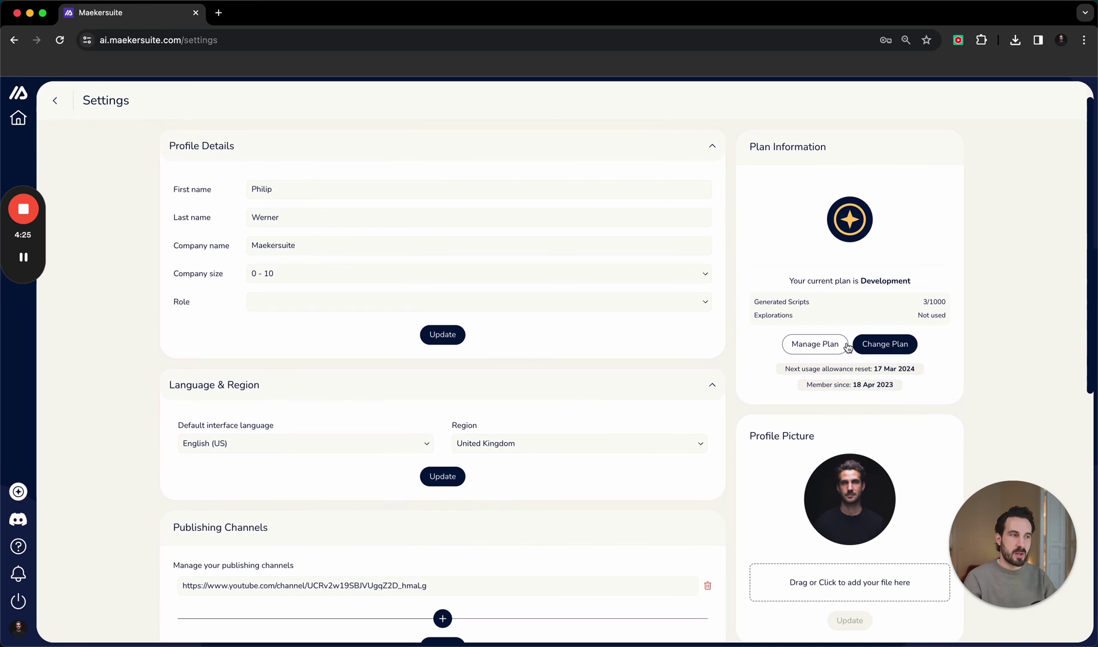
pyautogui.scroll(-3, 604, 441)
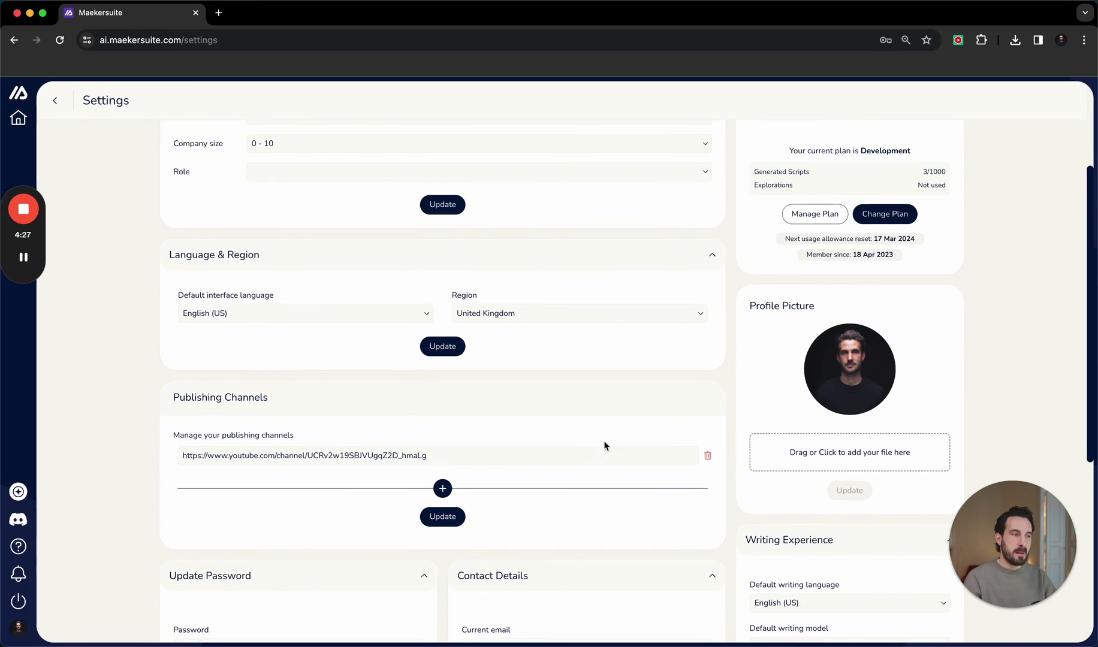
pyautogui.click(354, 461)
pyautogui.scroll(-2, 267, 407)
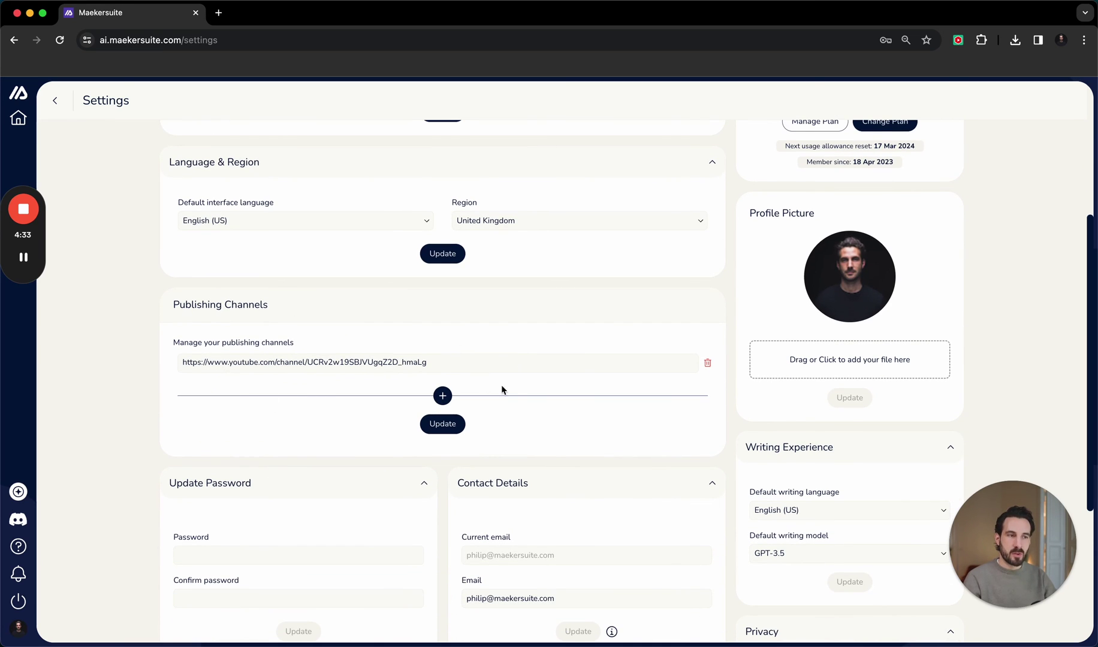
pyautogui.scroll(-2, 431, 404)
pyautogui.scroll(-1, 454, 402)
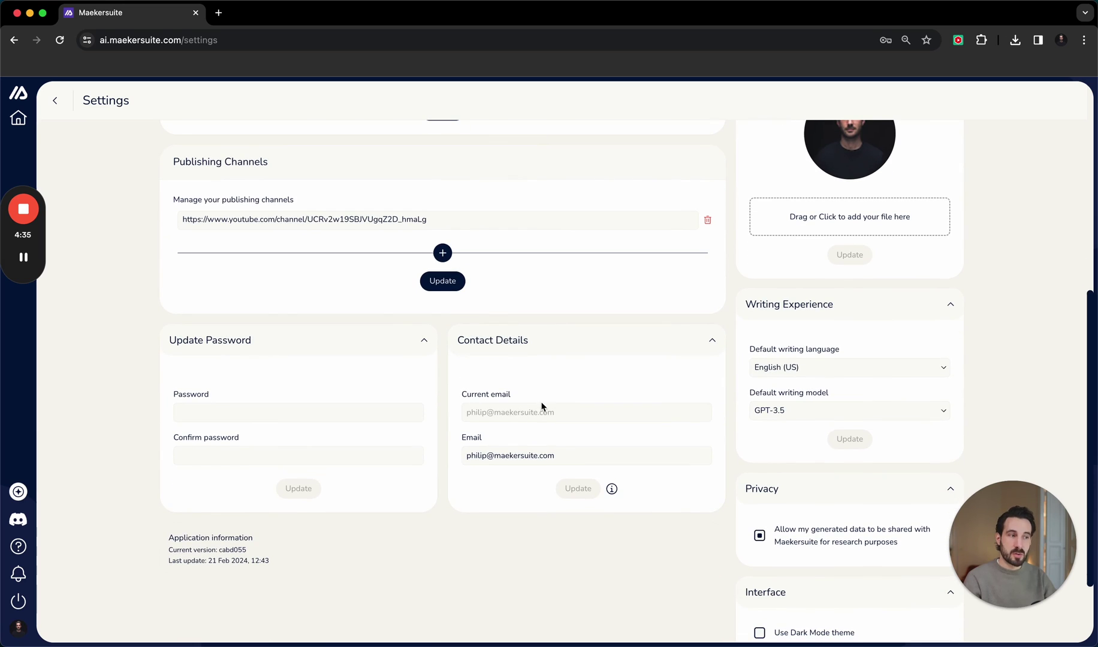
pyautogui.click(849, 411)
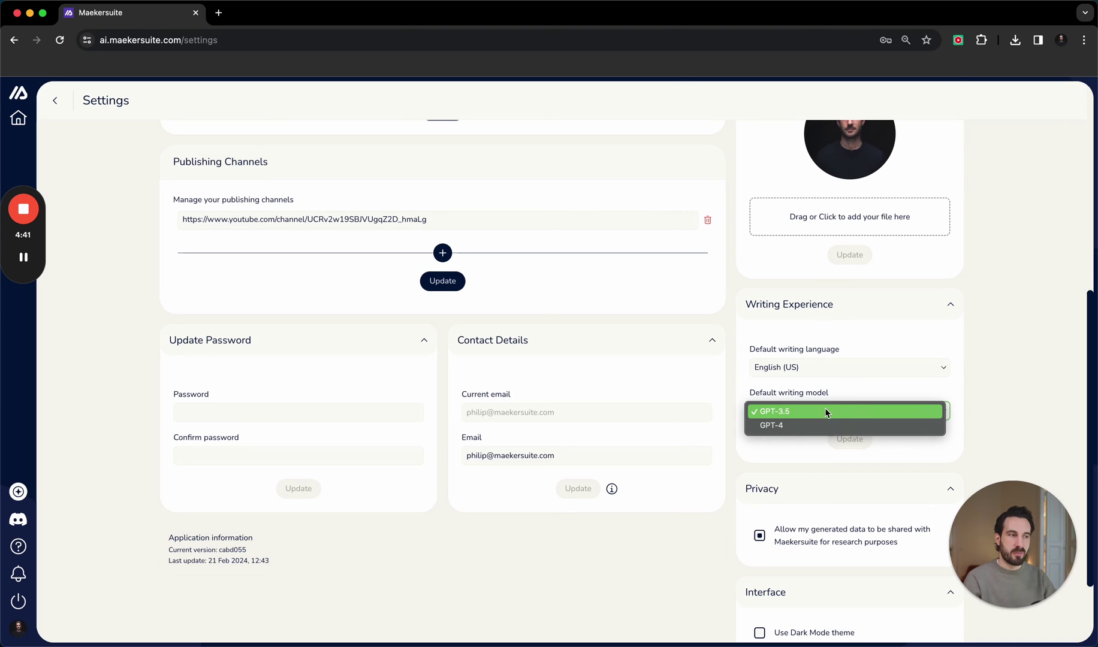
pyautogui.click(885, 327)
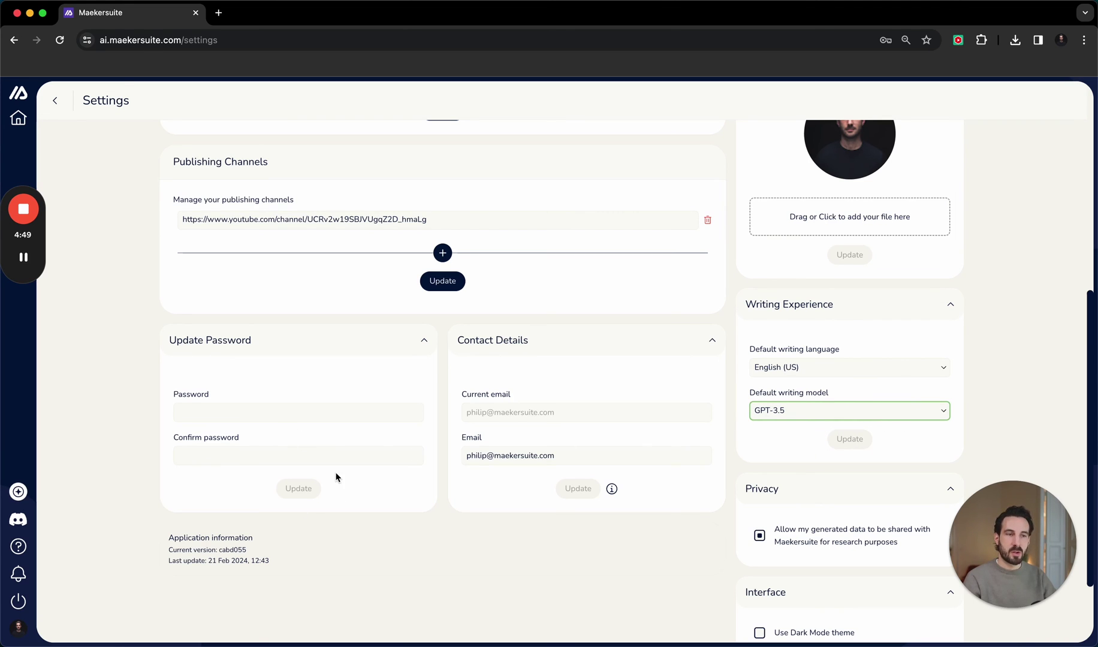
pyautogui.click(17, 613)
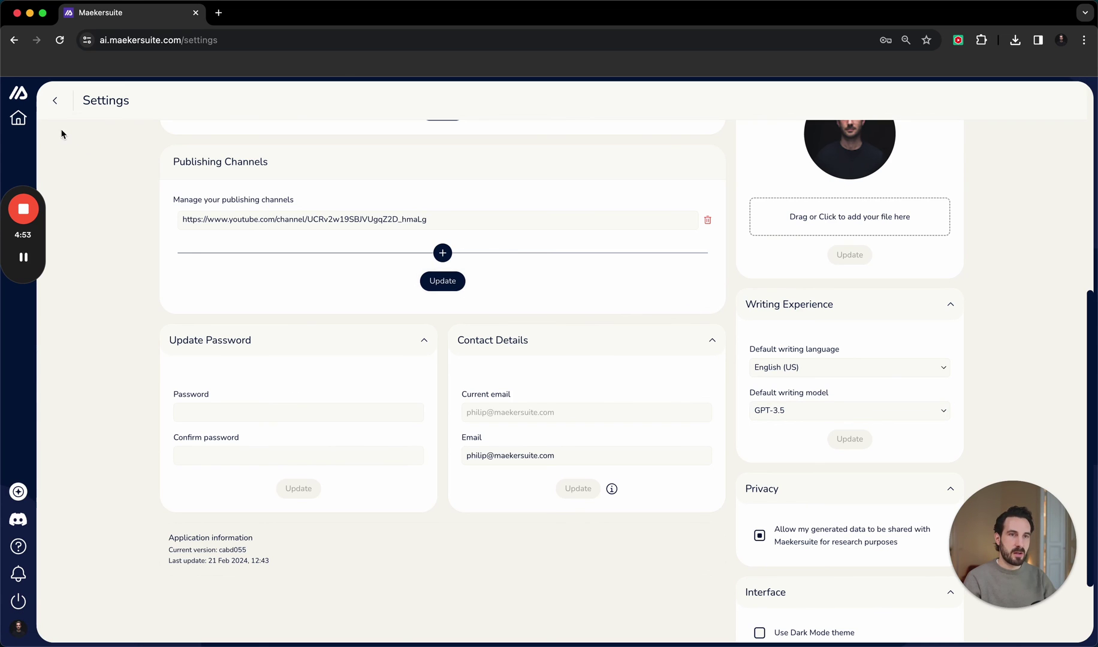
pyautogui.click(24, 125)
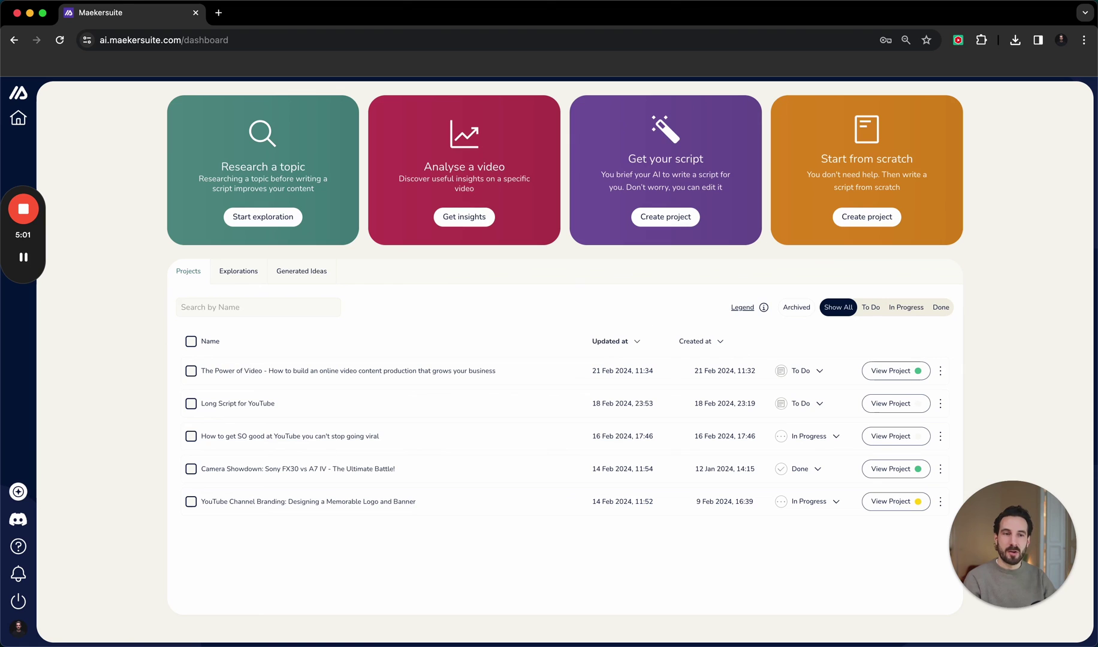
# - Open the Maekersuite Discord community invite in a second tab and return to the dashboard tab
pyautogui.click(19, 520)
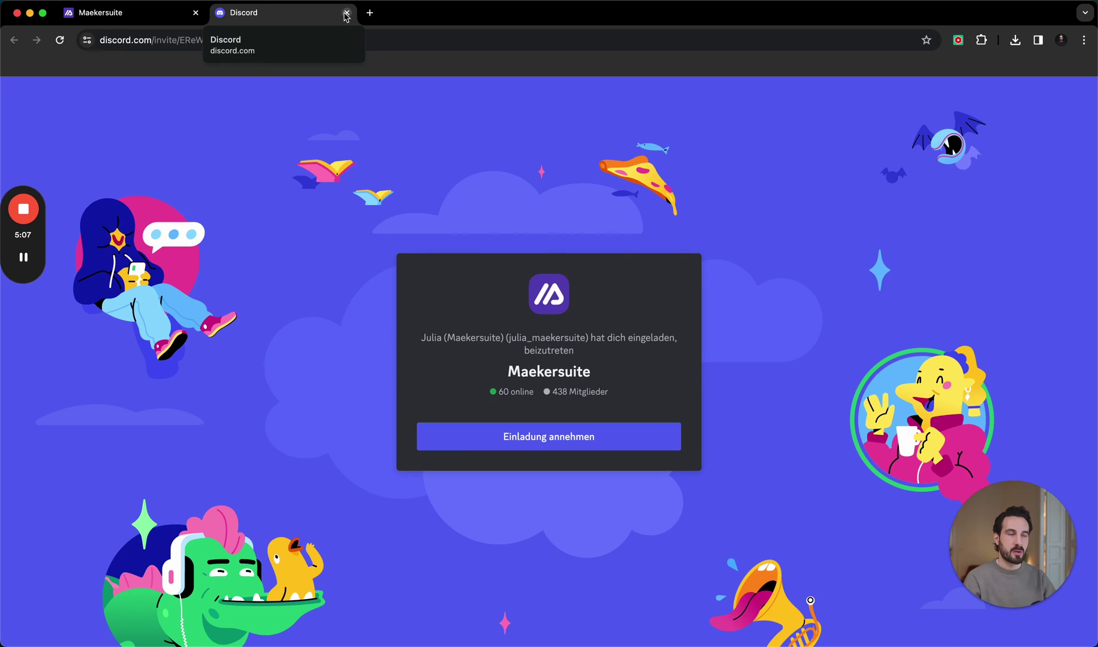
pyautogui.click(167, 12)
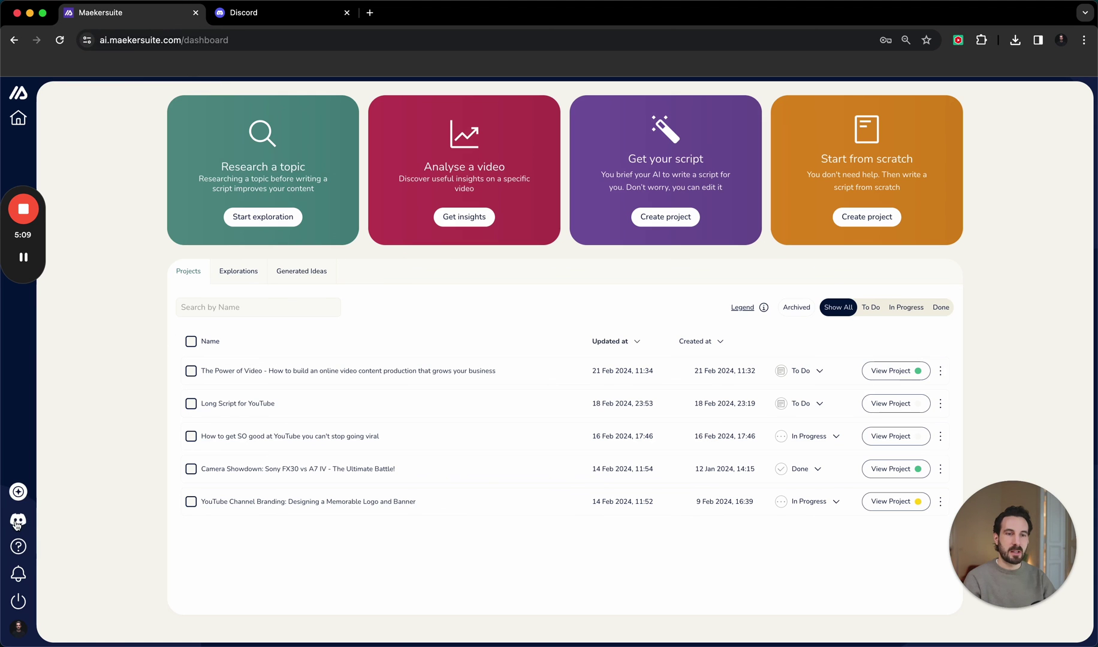